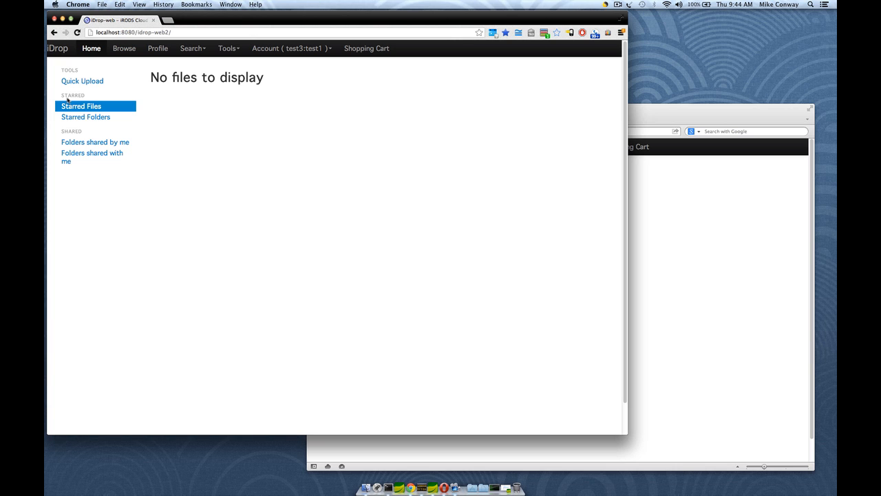
# Check the home collection, list the starred folders on the home page, and open the starred star1 folder.
pyautogui.click(116, 53)
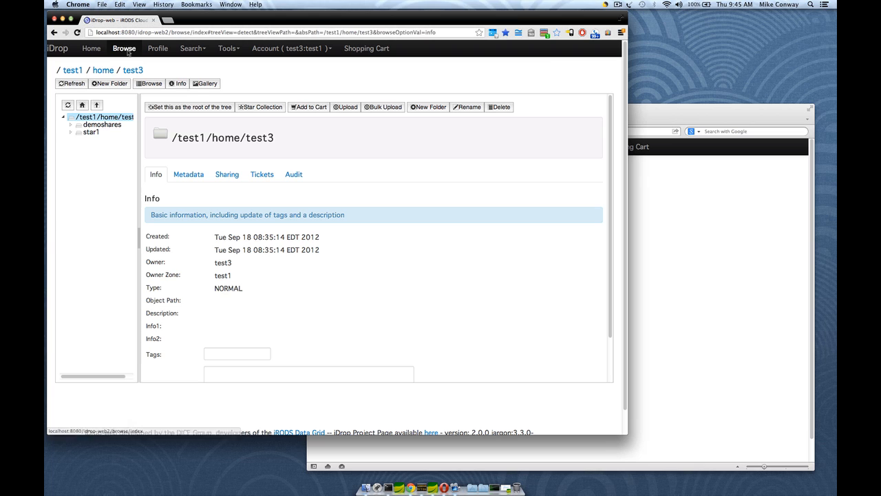
pyautogui.click(98, 51)
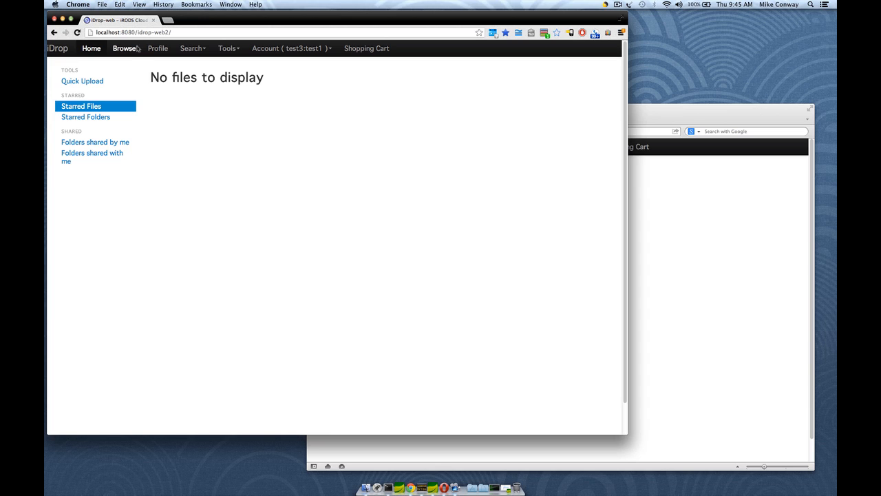
pyautogui.click(96, 122)
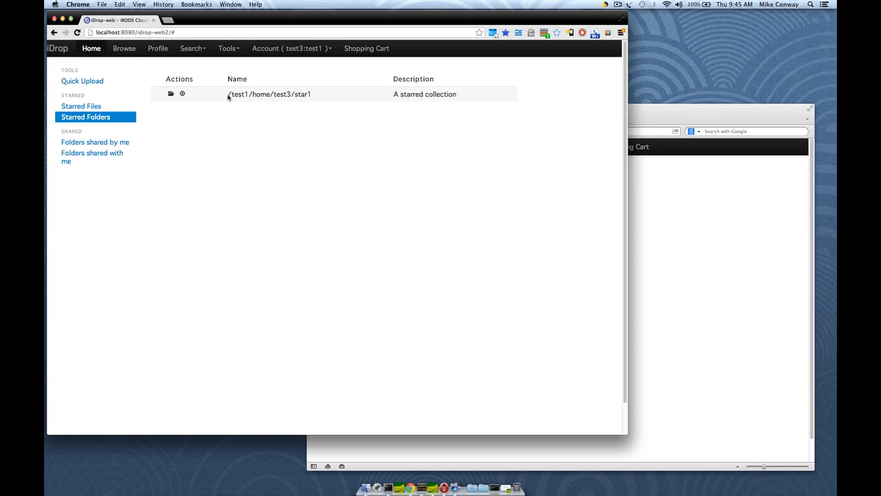
pyautogui.moveTo(228, 95); pyautogui.dragTo(312, 96)
pyautogui.click(389, 310)
pyautogui.click(183, 95)
pyautogui.click(411, 293)
pyautogui.click(170, 93)
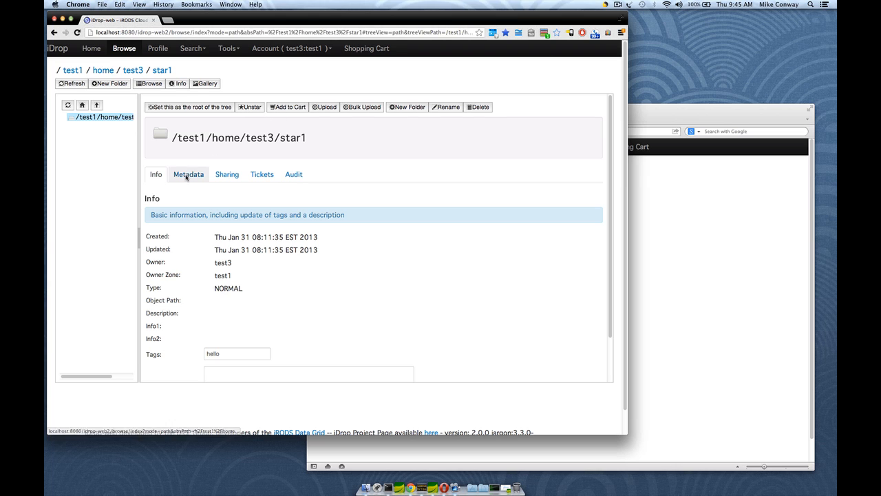
# Examine the star1 folder's star and tag metadata entries and the Tags field in its basic information.
pyautogui.click(183, 174)
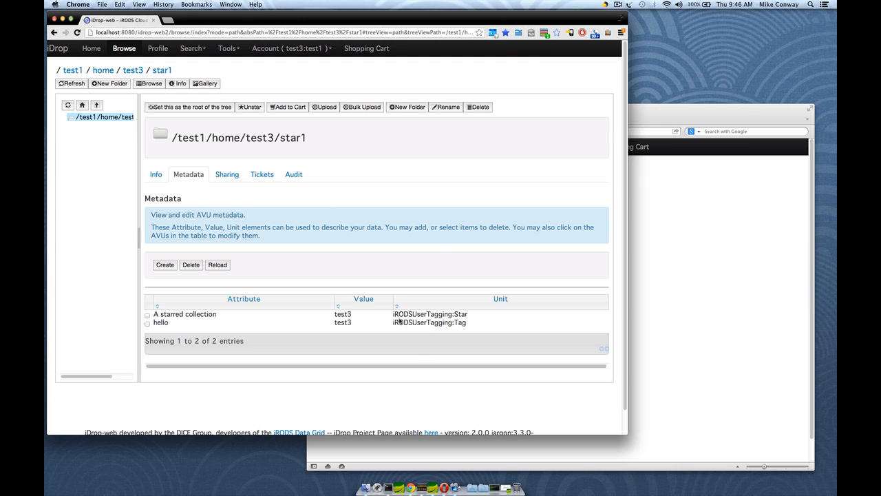
pyautogui.moveTo(394, 317); pyautogui.dragTo(470, 316)
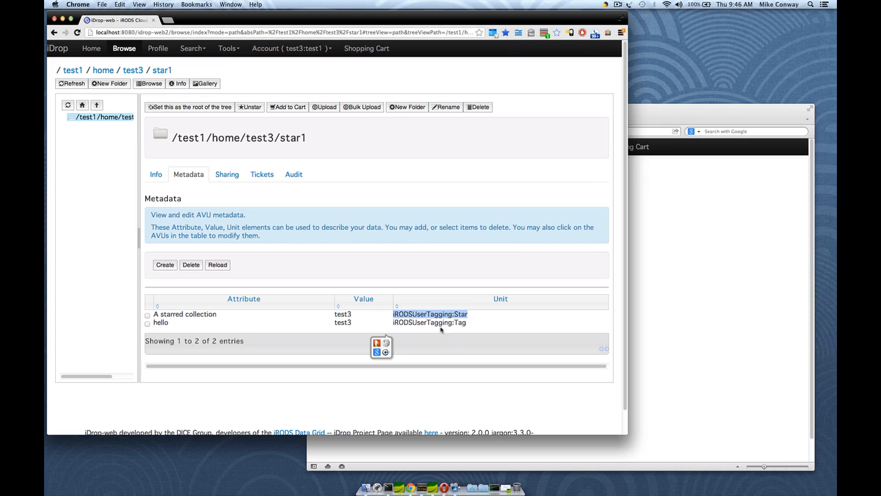
pyautogui.moveTo(395, 324); pyautogui.dragTo(466, 325)
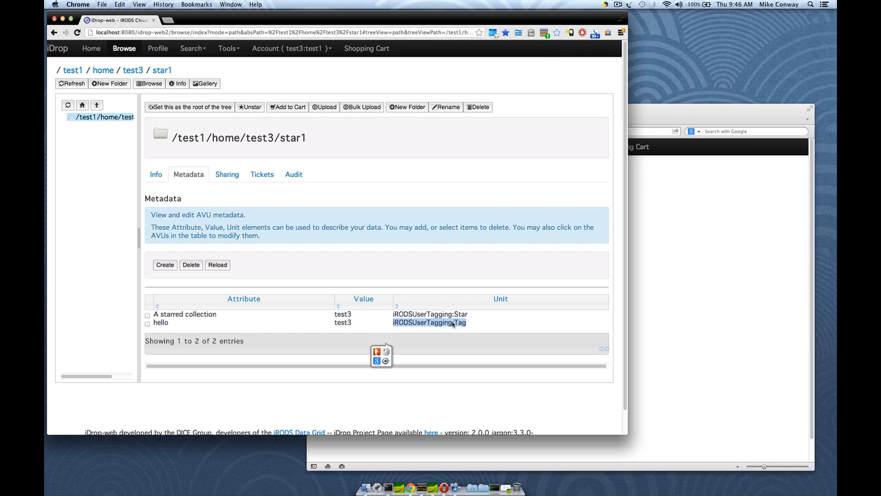
pyautogui.click(156, 175)
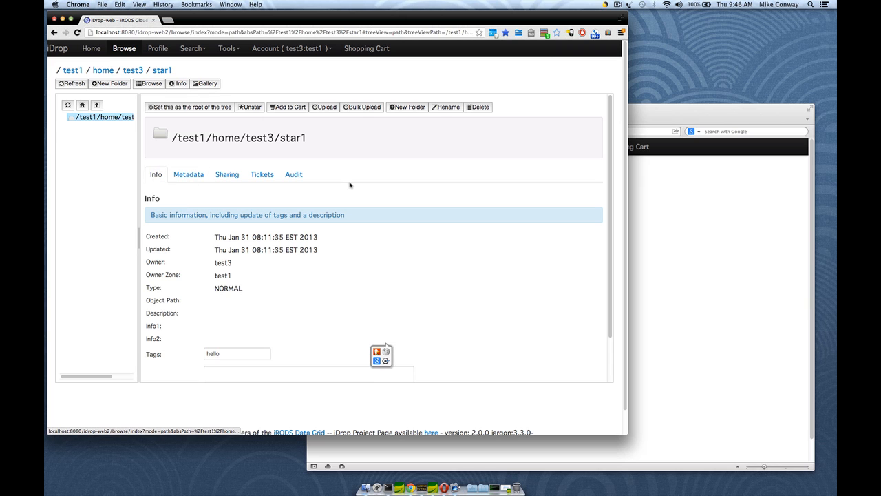
pyautogui.scroll(-2, 381, 222)
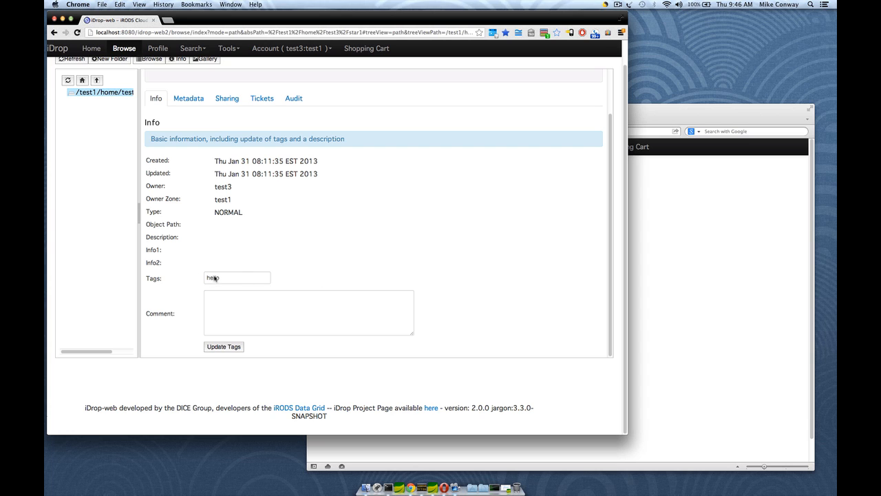
pyautogui.scroll(2, 316, 267)
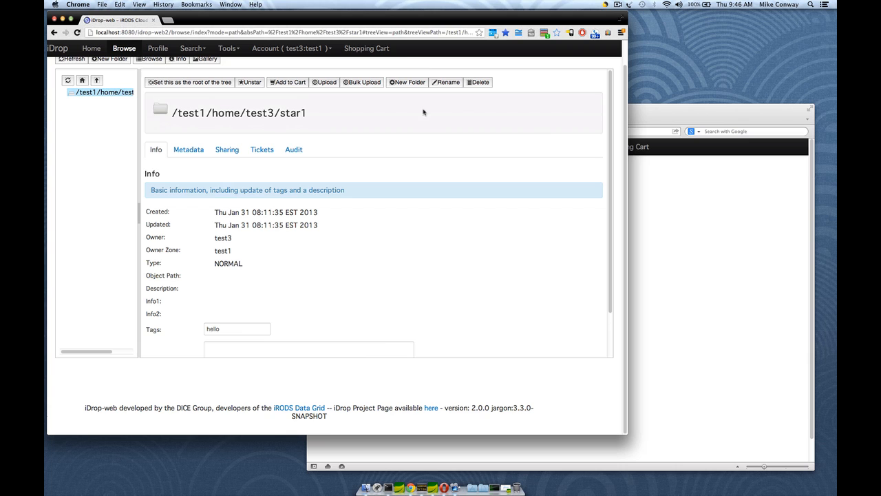
pyautogui.scroll(1, 236, 123)
# Search the collections by the tag "hello" and open the star1 folder from the results.
pyautogui.click(193, 49)
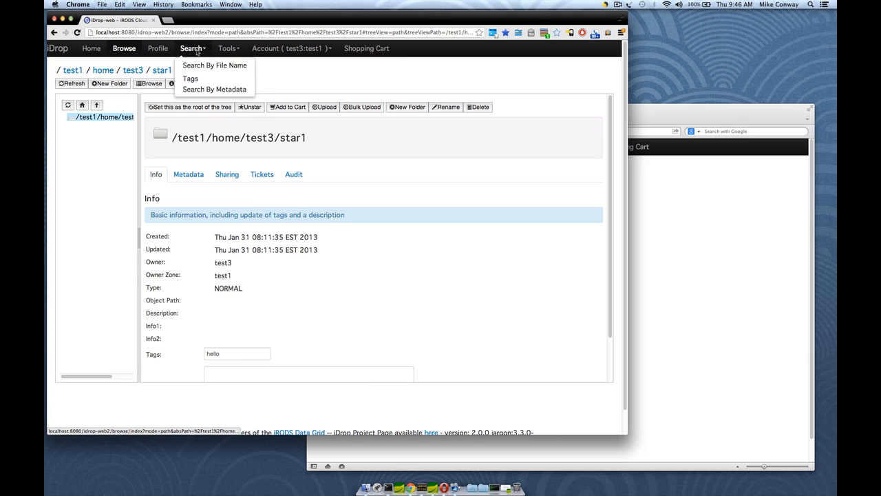
pyautogui.click(191, 78)
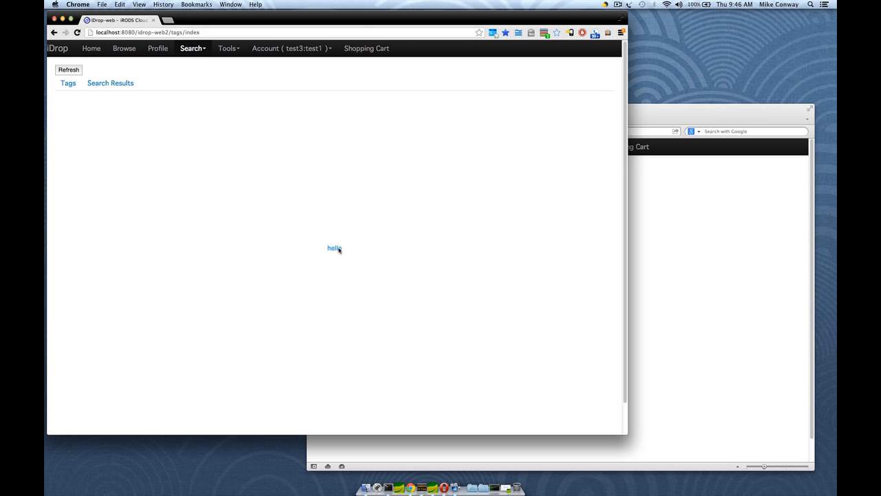
pyautogui.click(330, 249)
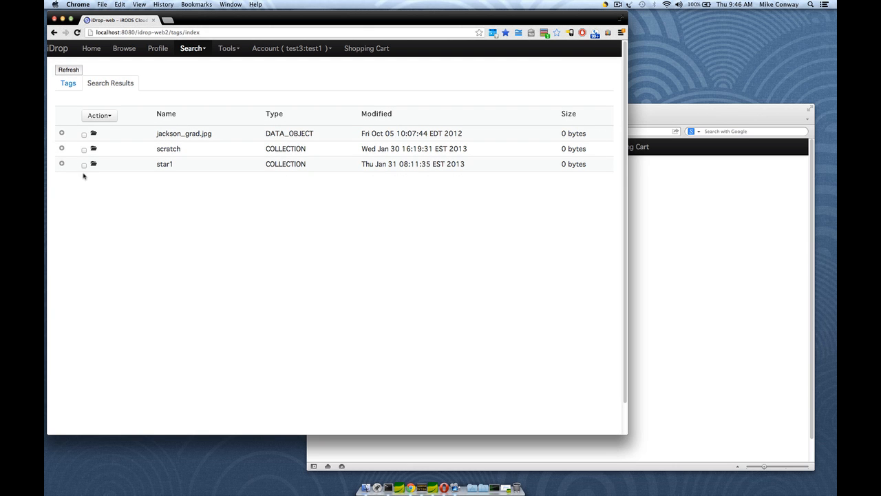
pyautogui.click(94, 165)
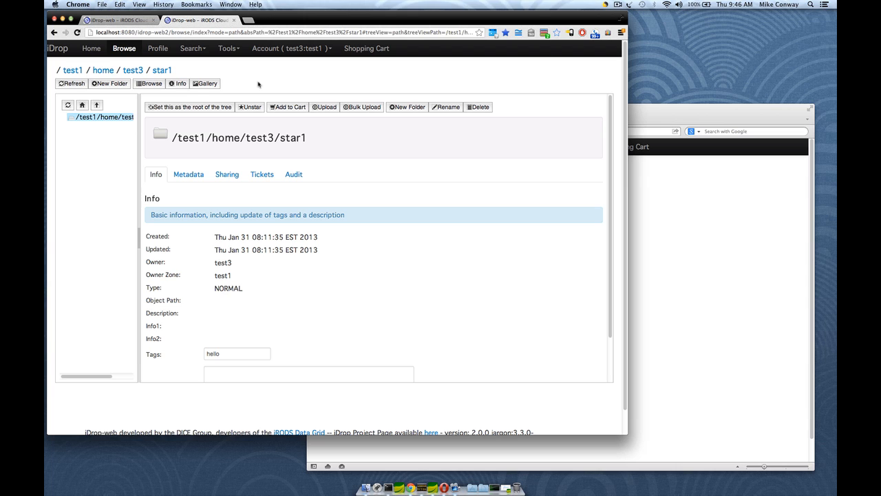
# Return the tree to the home folder, widen it, and open the sharing permissions of demoshares/share1.
pyautogui.click(82, 105)
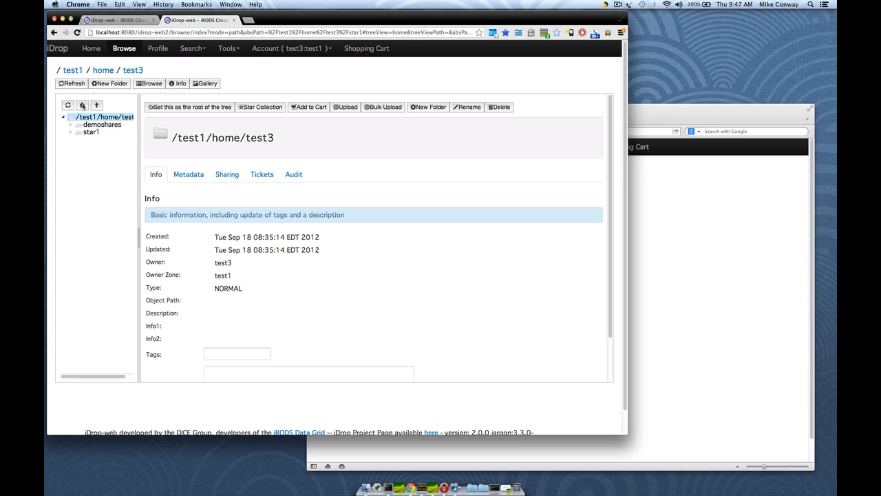
pyautogui.moveTo(139, 153); pyautogui.dragTo(158, 153)
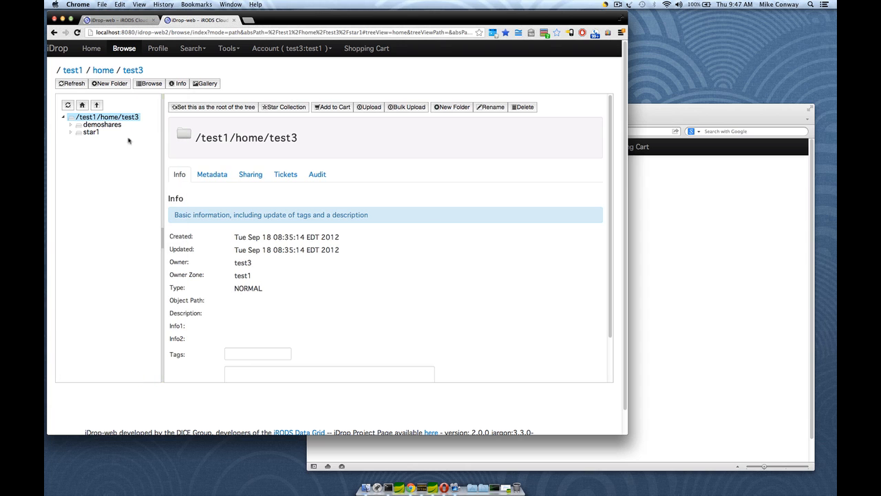
pyautogui.click(71, 127)
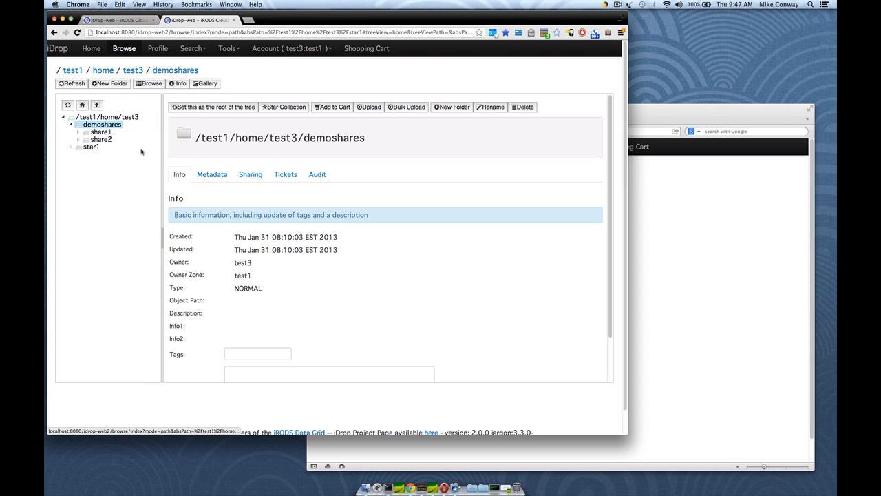
pyautogui.click(80, 131)
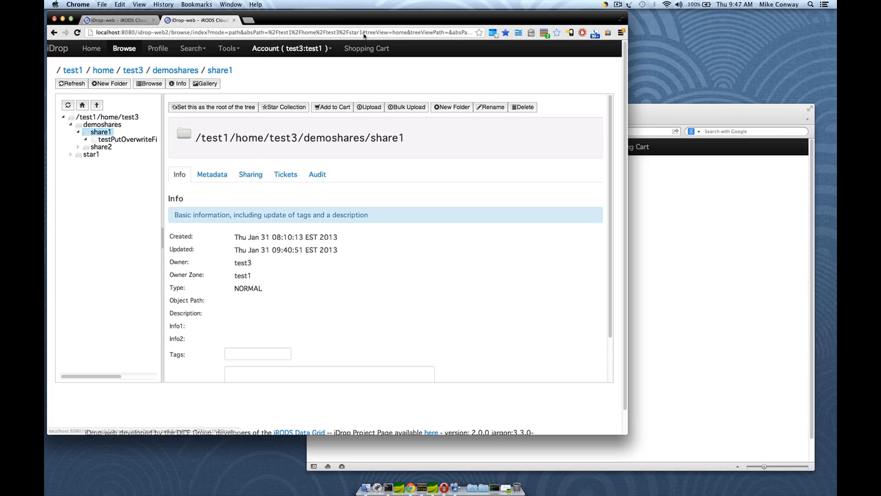
pyautogui.click(251, 177)
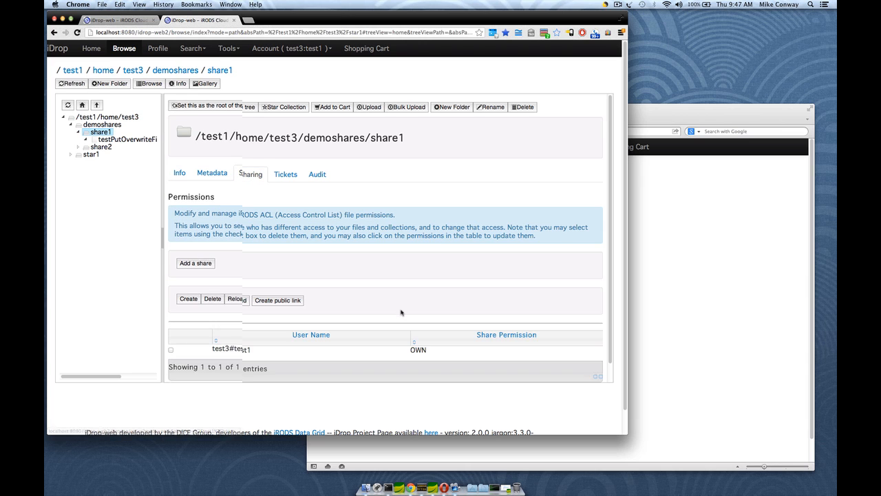
pyautogui.scroll(-2, 226, 318)
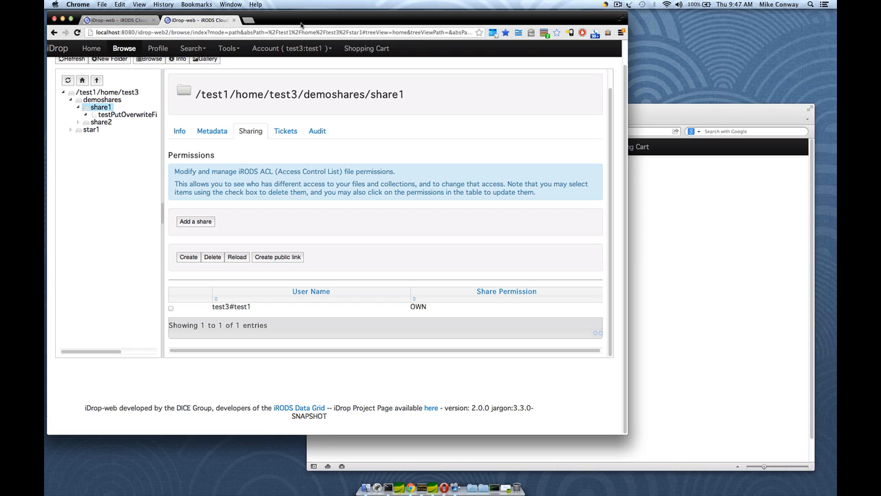
# Switch to the Opera window showing the second account's home page, shift it slightly, and return to Chrome.
pyautogui.click(712, 119)
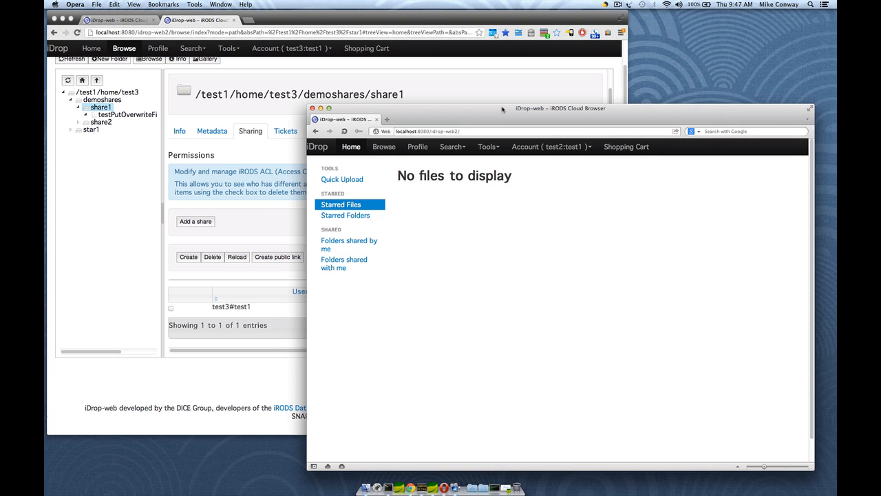
pyautogui.moveTo(502, 108); pyautogui.dragTo(517, 104)
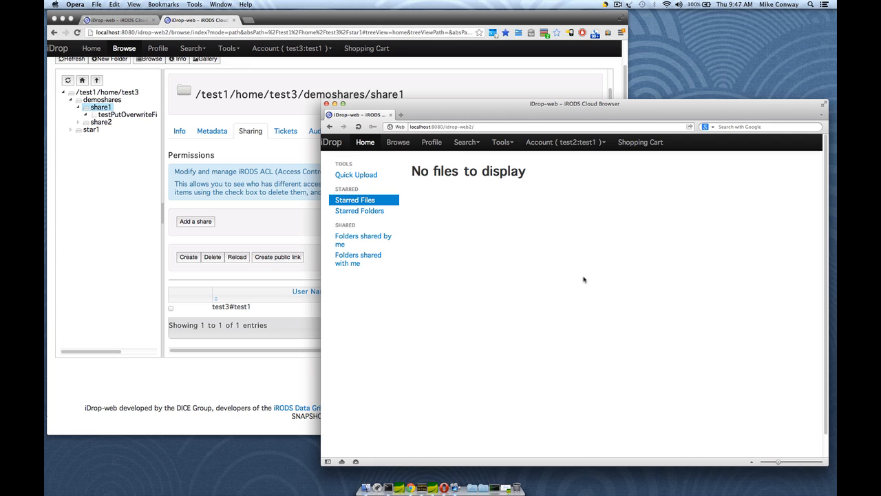
pyautogui.click(114, 261)
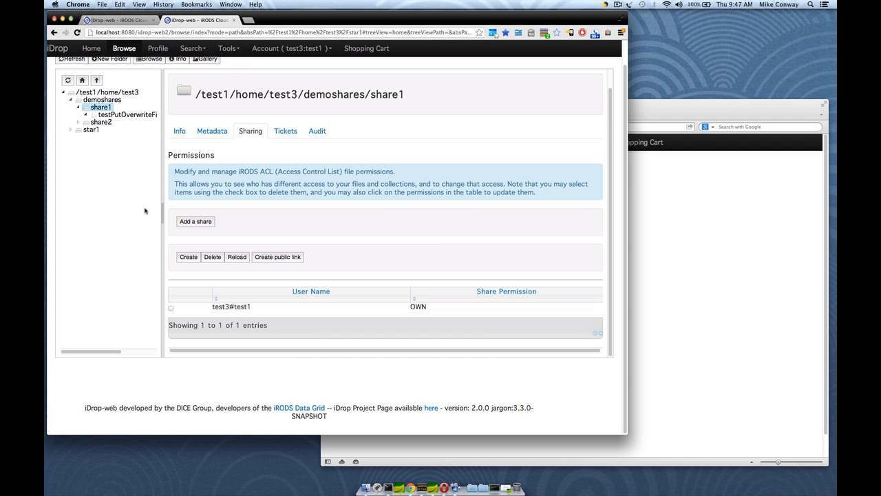
# Add a share named "demo for video" to the share1 folder.
pyautogui.click(197, 223)
pyautogui.click(259, 240)
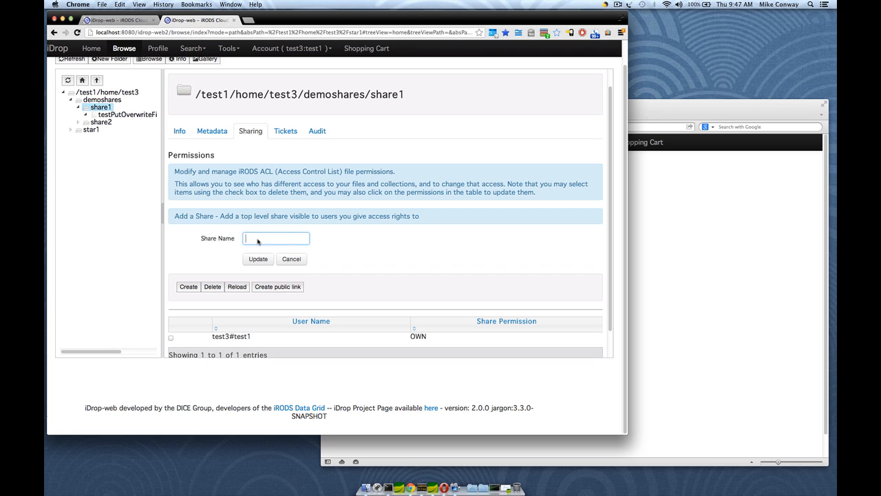
pyautogui.write('d')
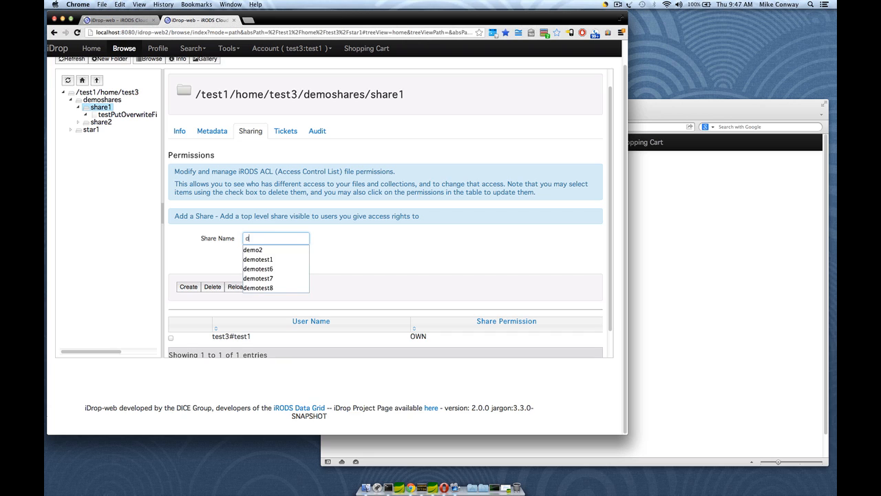
pyautogui.write('emo for video')
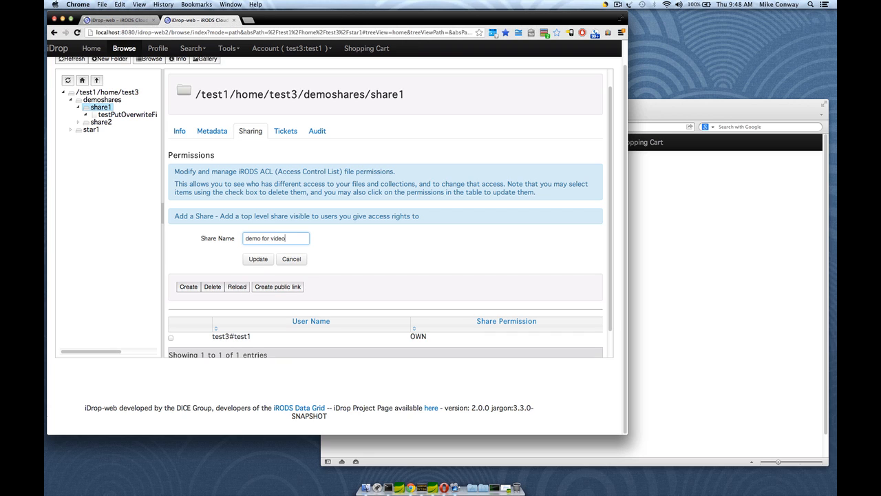
pyautogui.press('Tab')
pyautogui.press('Return')
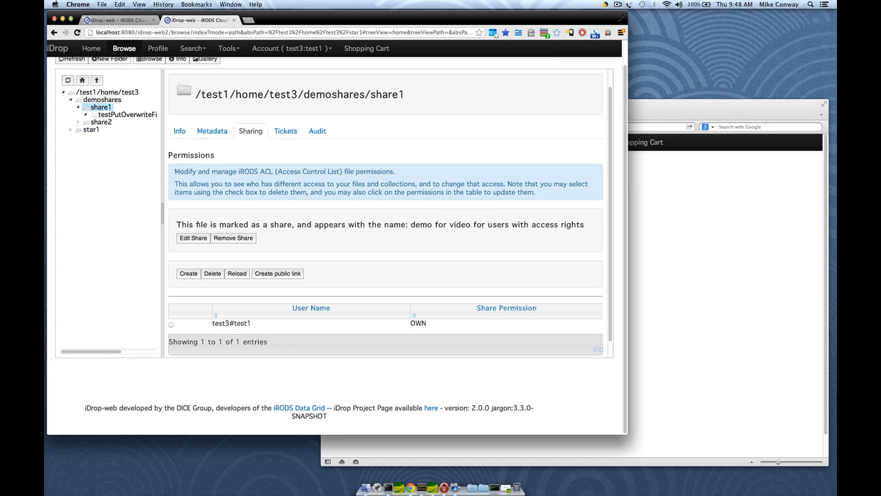
# Examine the share1 folder's metadata for the share's unit and its name attribute.
pyautogui.click(217, 132)
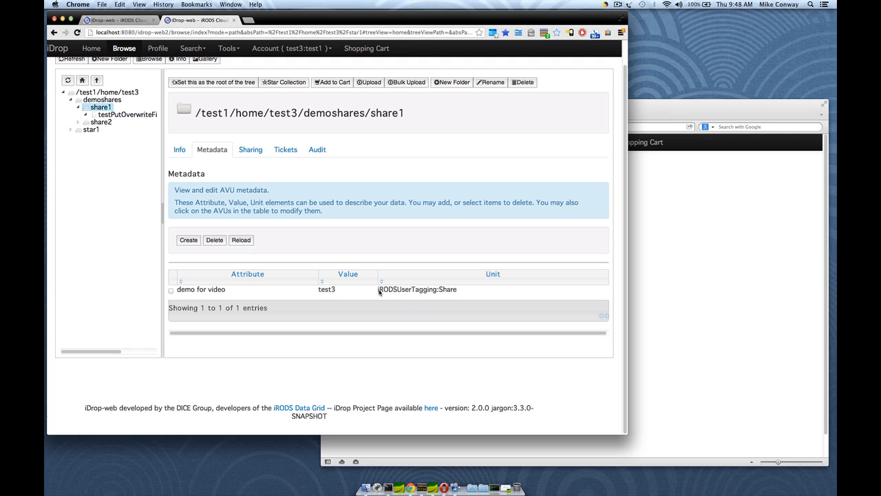
pyautogui.moveTo(378, 290); pyautogui.dragTo(459, 290)
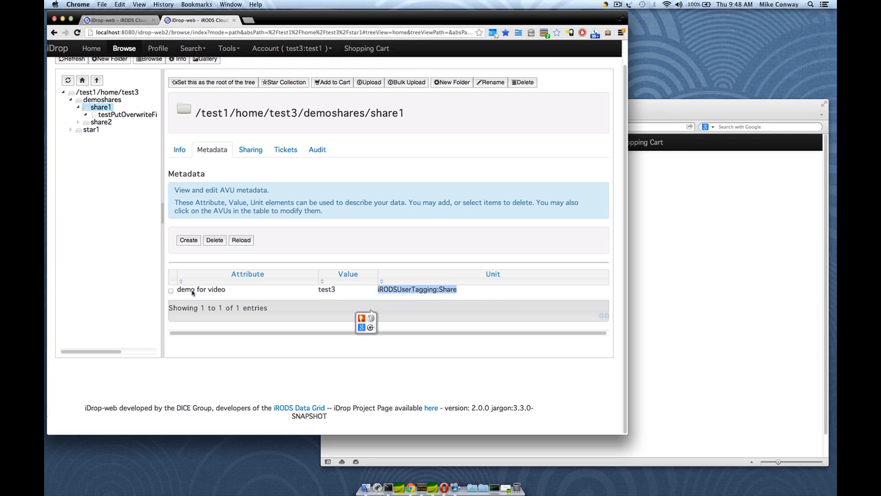
pyautogui.click(216, 365)
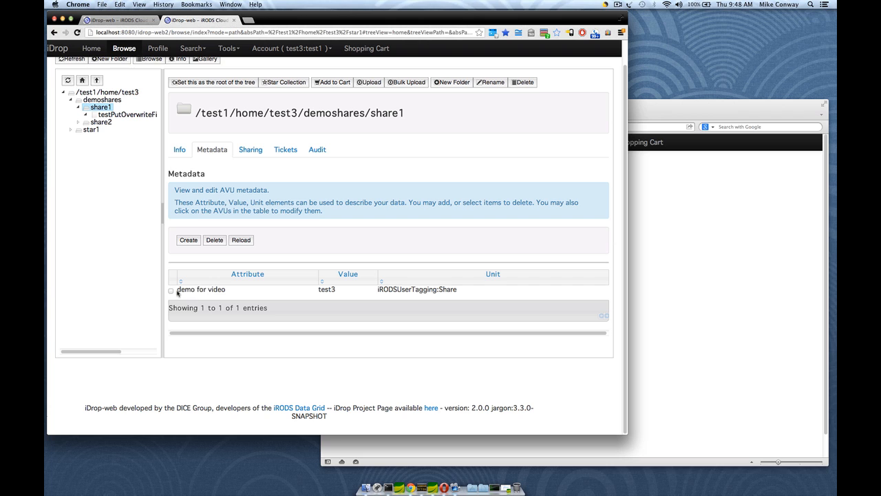
pyautogui.moveTo(178, 291); pyautogui.dragTo(237, 292)
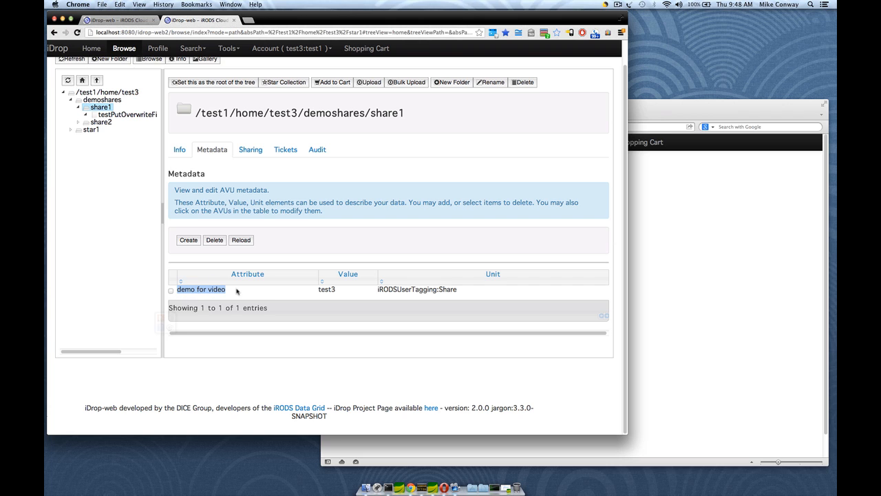
pyautogui.click(423, 155)
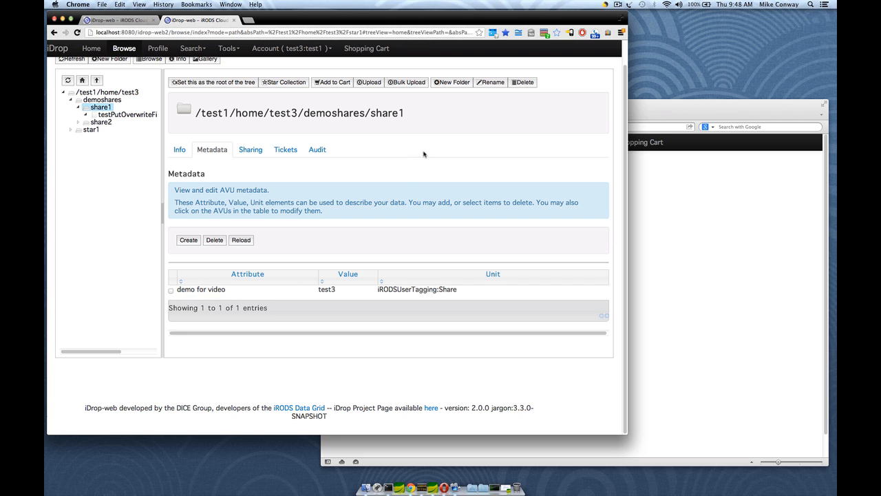
# Grant the user test2 READ permission on the share1 folder and check the resulting permissions list.
pyautogui.click(251, 150)
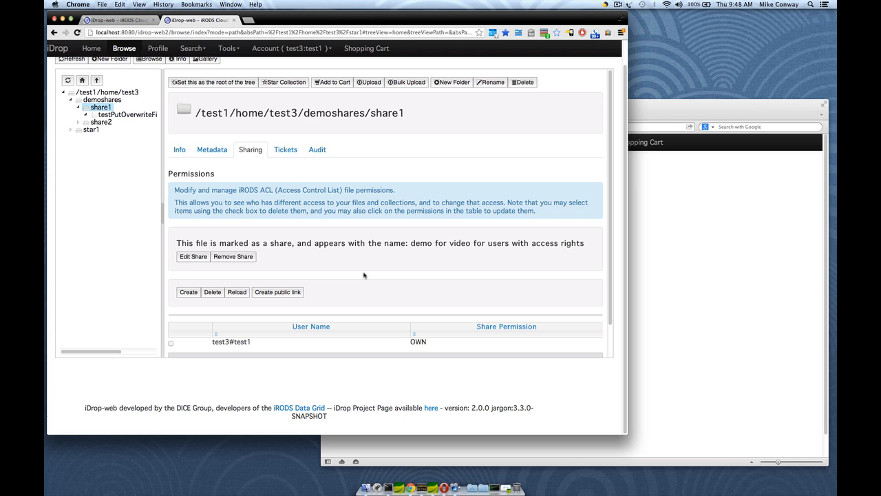
pyautogui.scroll(-1, 361, 256)
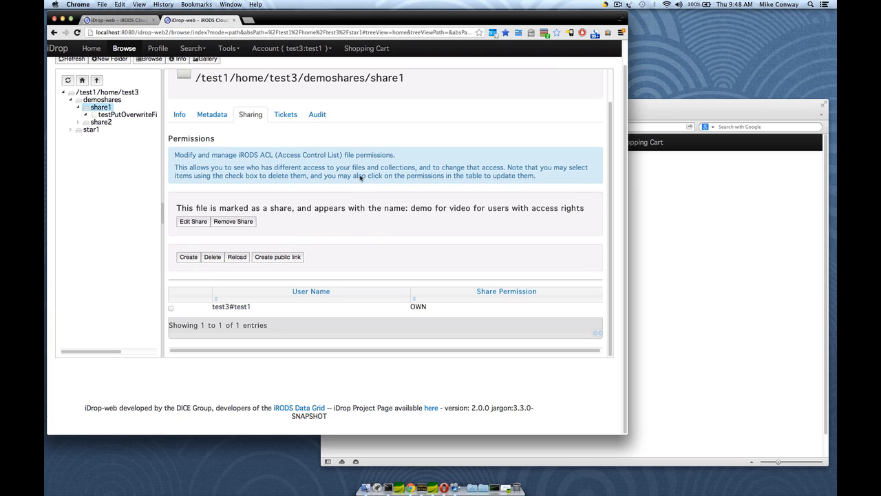
pyautogui.click(188, 258)
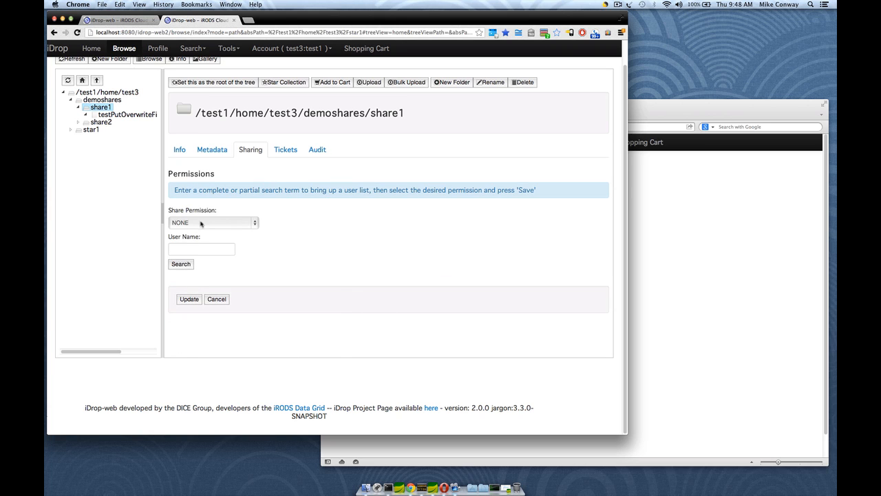
pyautogui.click(202, 224)
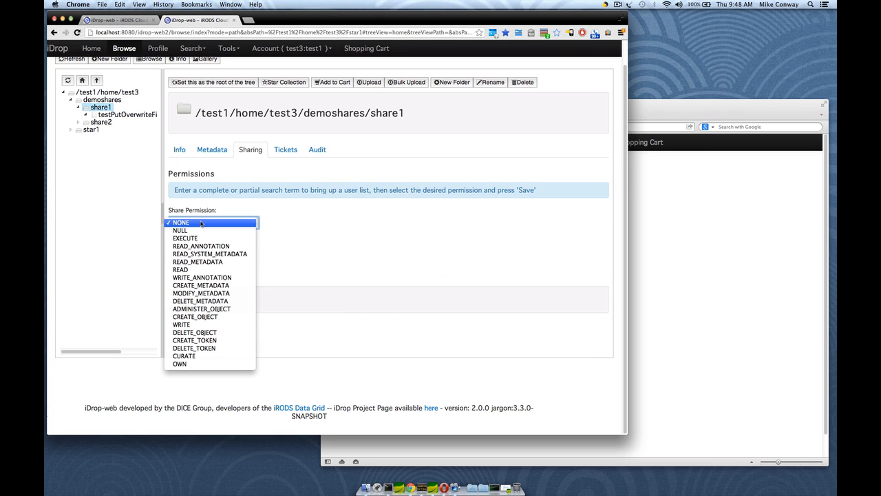
pyautogui.click(199, 269)
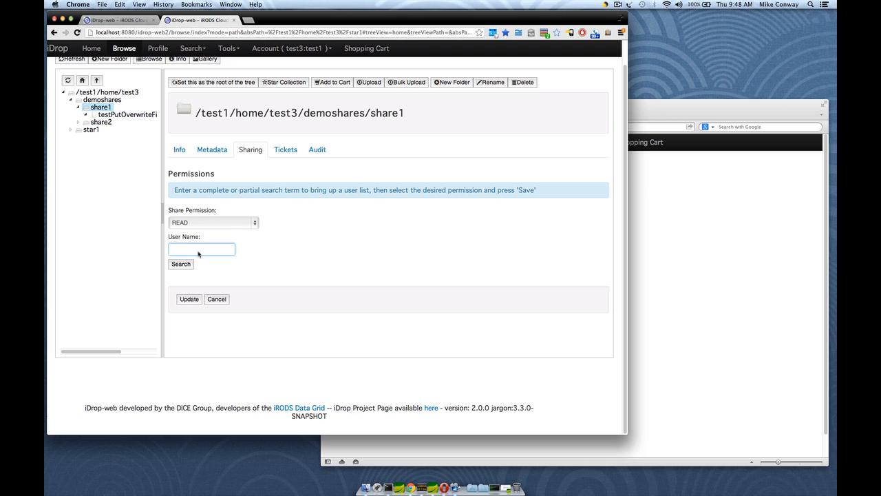
pyautogui.write('test2')
pyautogui.click(185, 266)
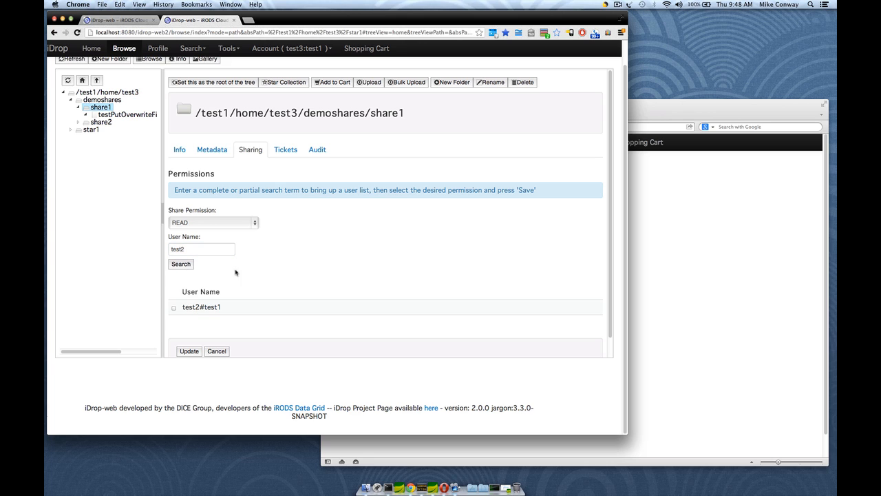
pyautogui.click(173, 311)
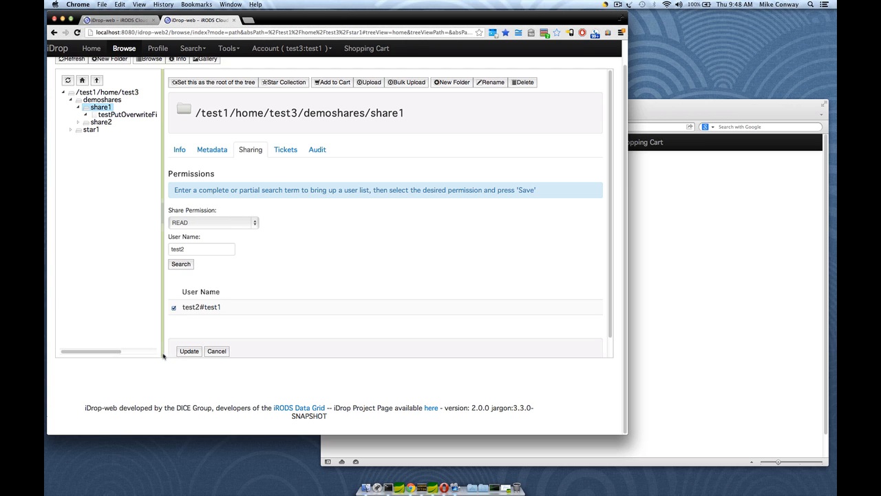
pyautogui.click(187, 351)
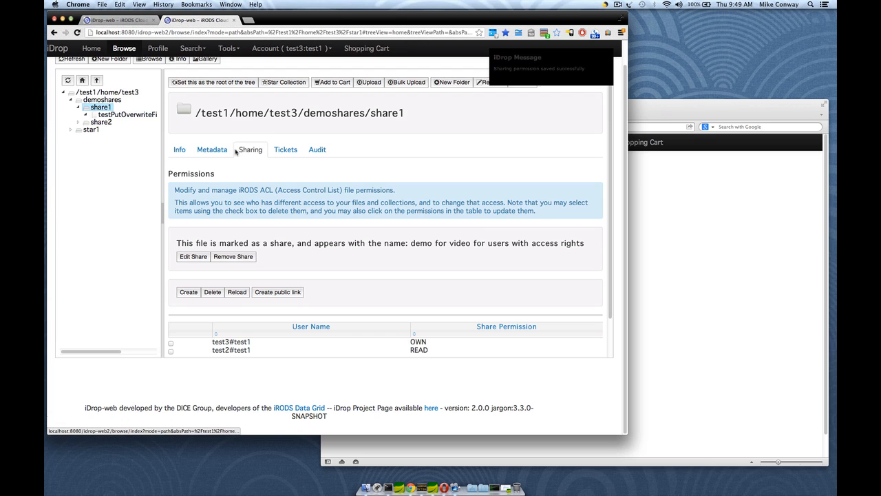
pyautogui.scroll(-2, 328, 259)
pyautogui.scroll(-1, 328, 259)
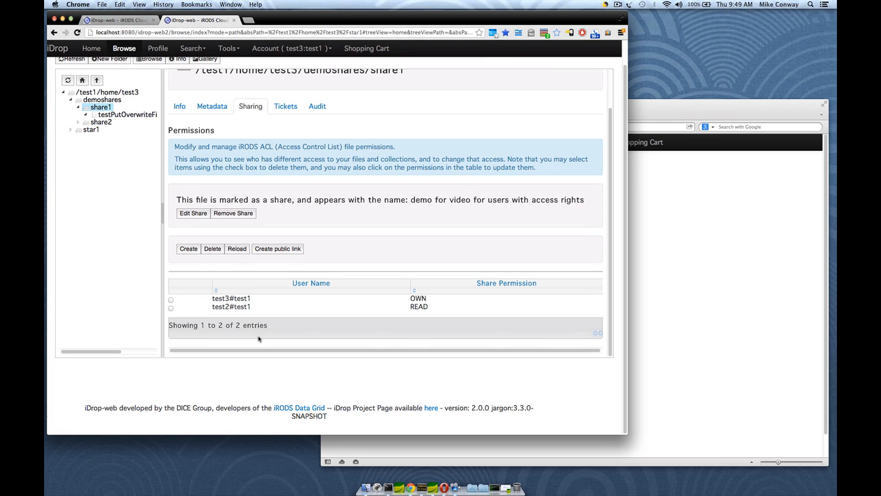
# Switch to the Opera window, list the folders shared with the test2 account, and return to Chrome.
pyautogui.click(691, 107)
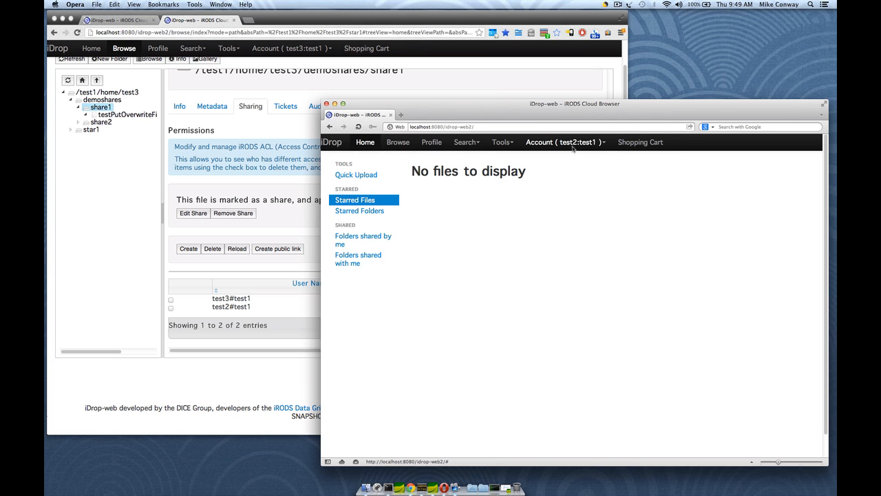
pyautogui.click(346, 262)
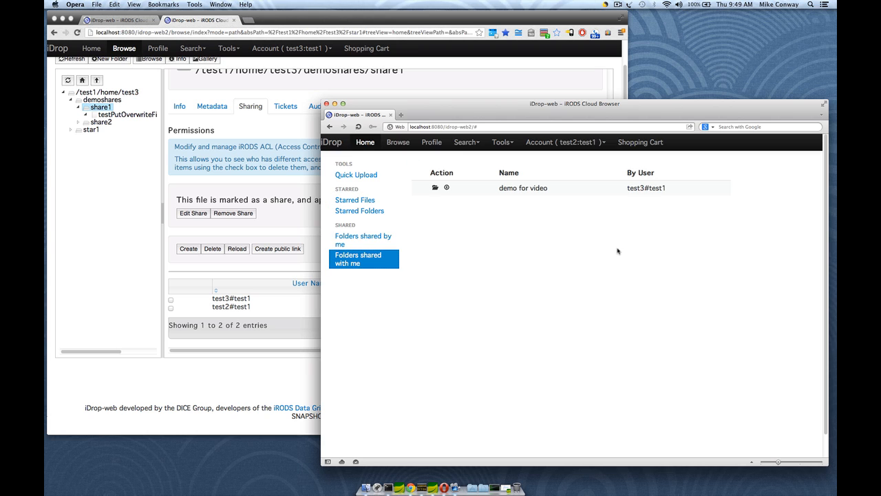
pyautogui.click(245, 369)
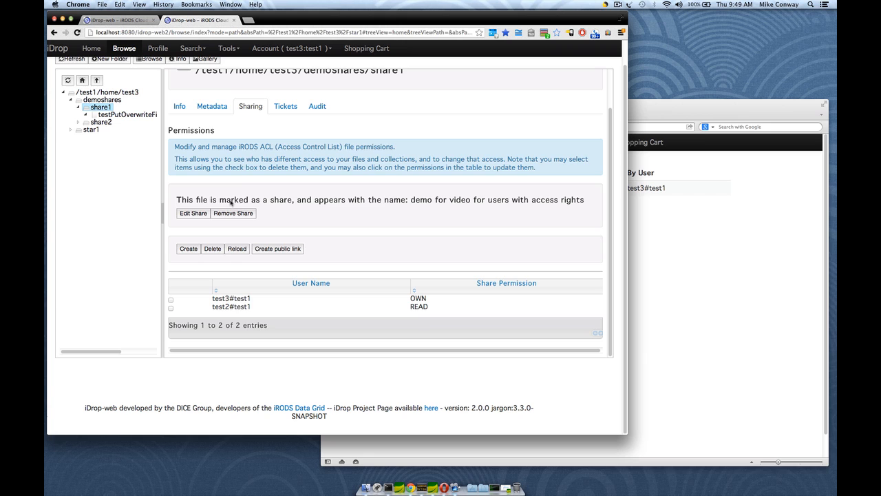
# Review the unit value in share1's metadata and the folder's sharing permissions.
pyautogui.click(212, 106)
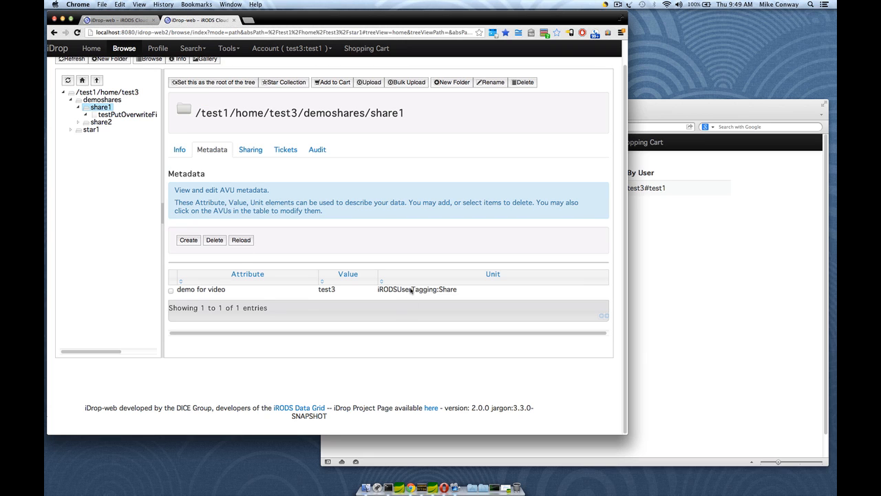
pyautogui.moveTo(411, 290); pyautogui.dragTo(460, 290)
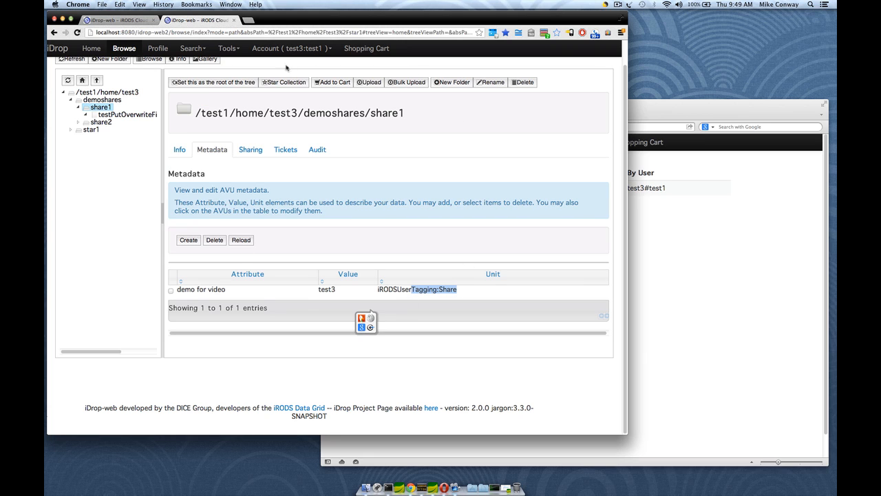
pyautogui.click(250, 150)
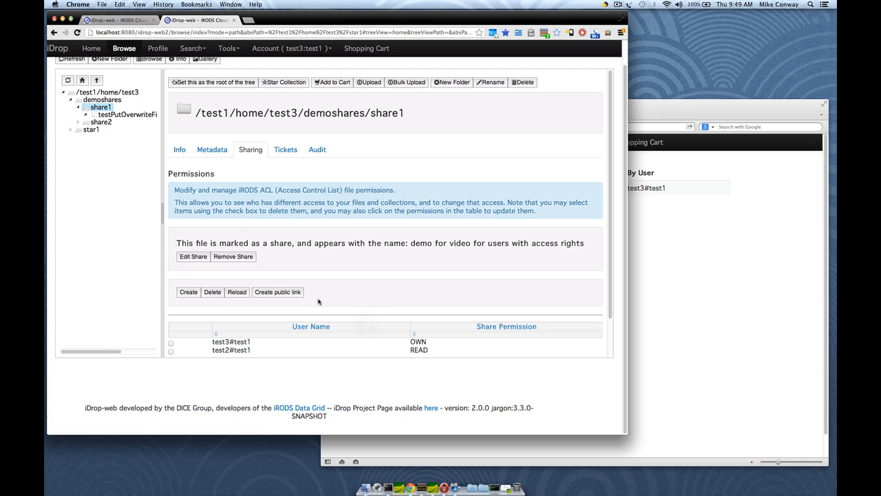
pyautogui.scroll(-2, 319, 301)
# Switch to Opera, view the upload dialog for the shared "demo for video" folder, and close it without uploading.
pyautogui.click(775, 228)
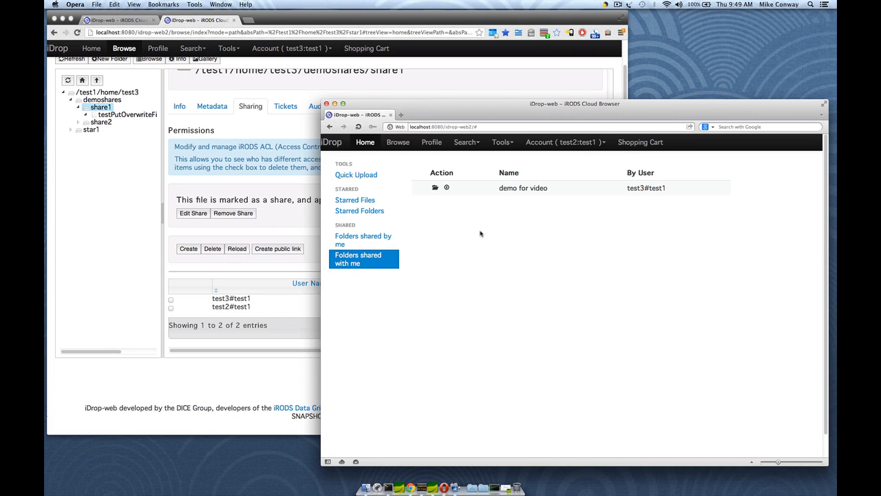
pyautogui.click(446, 188)
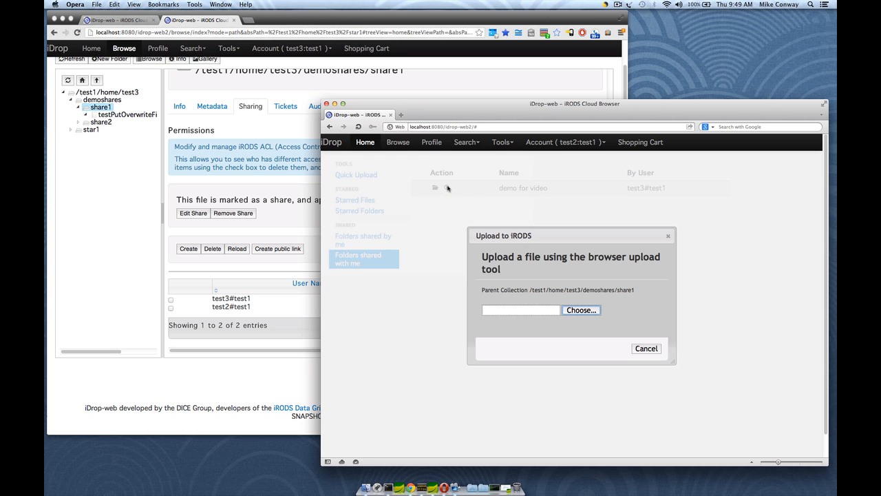
pyautogui.click(668, 236)
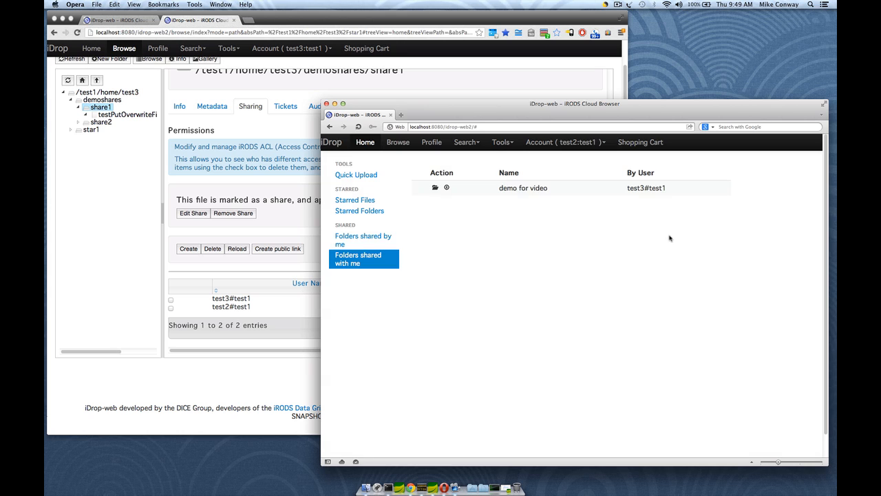
# Open the shared "demo for video" folder, view the details of testPutOverwriteFileNotInIRODS.txt, and bring up its download prompt without saving.
pyautogui.click(435, 189)
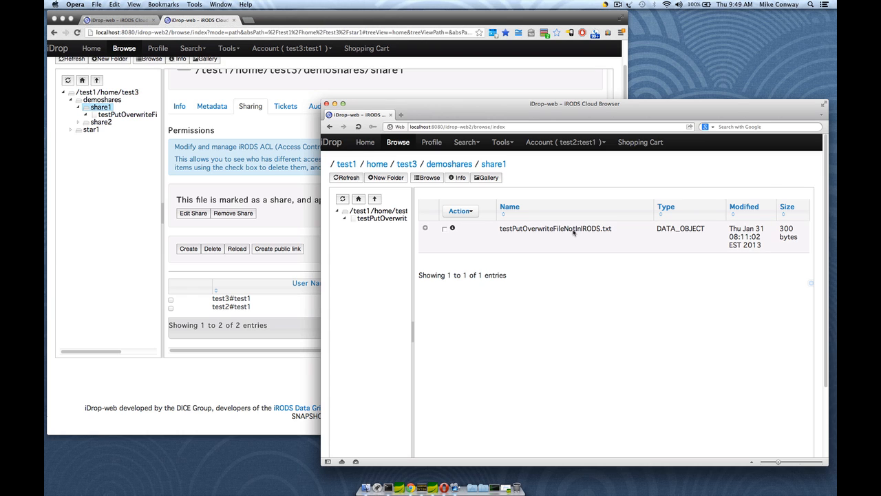
pyautogui.click(458, 178)
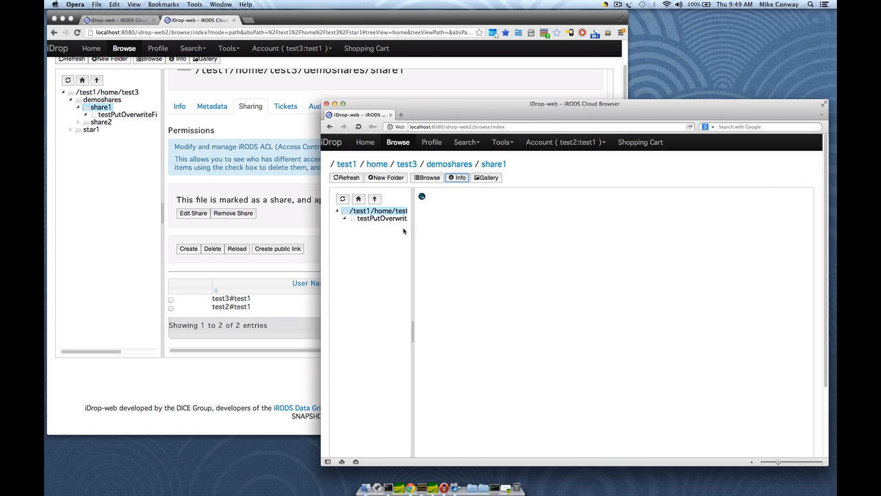
pyautogui.click(382, 219)
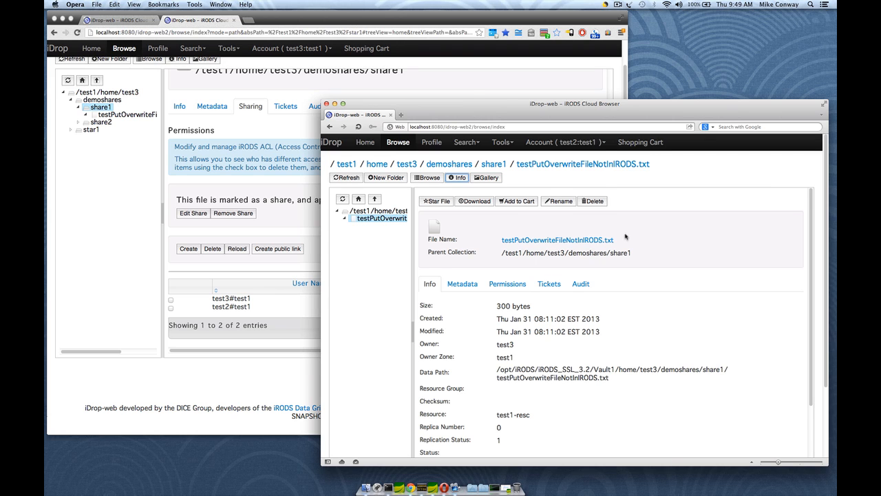
pyautogui.scroll(-1, 551, 230)
pyautogui.scroll(1, 542, 225)
pyautogui.click(474, 202)
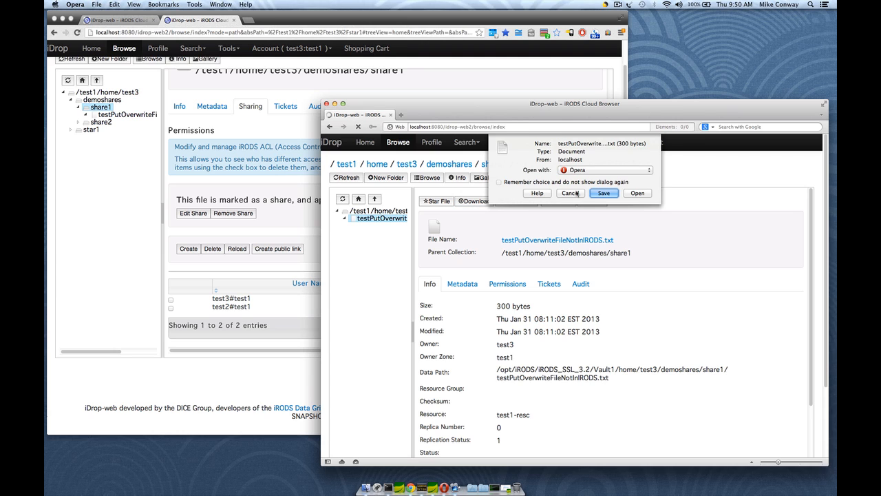
pyautogui.click(577, 194)
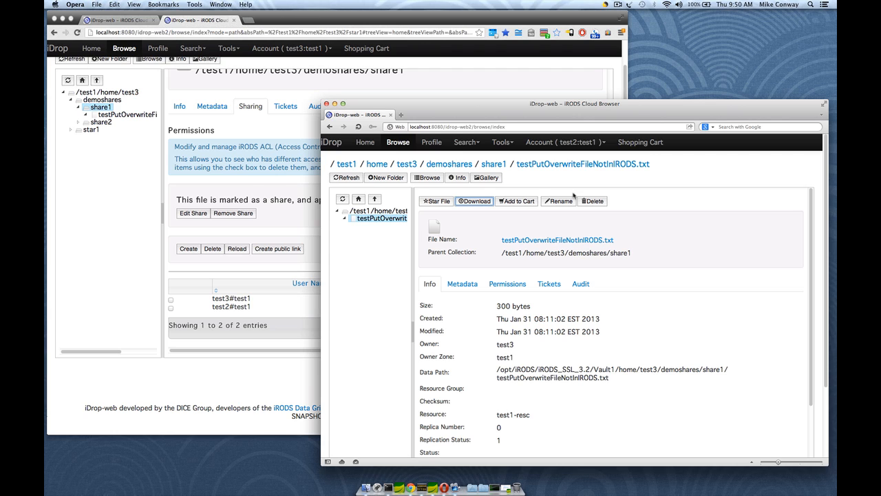
# Return to test2's home page and reopen the "demo for video" folder from the folders shared with the account.
pyautogui.click(368, 142)
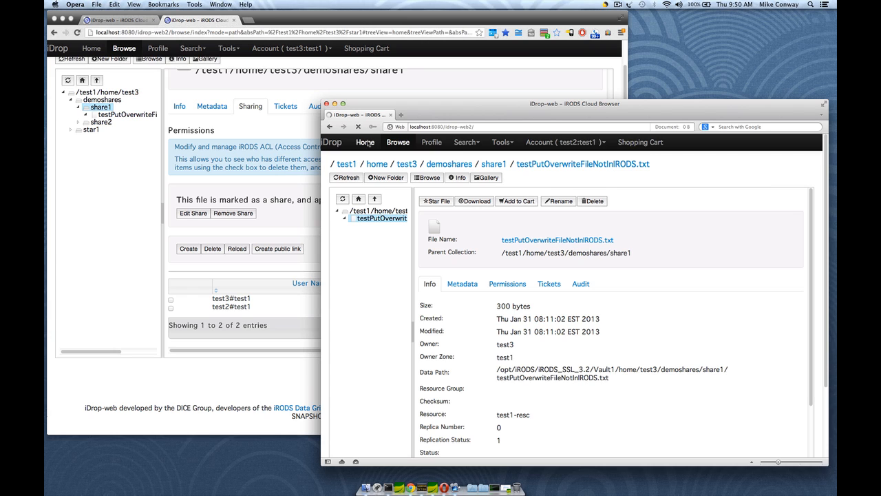
pyautogui.click(349, 264)
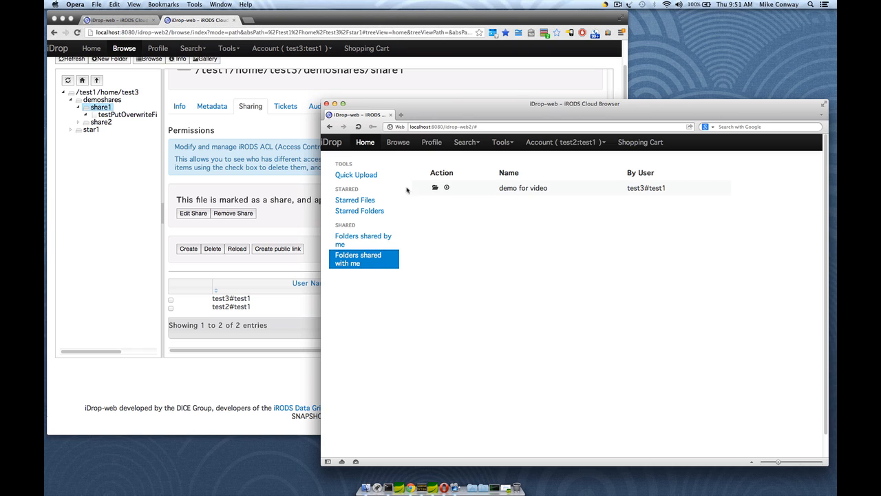
pyautogui.click(435, 188)
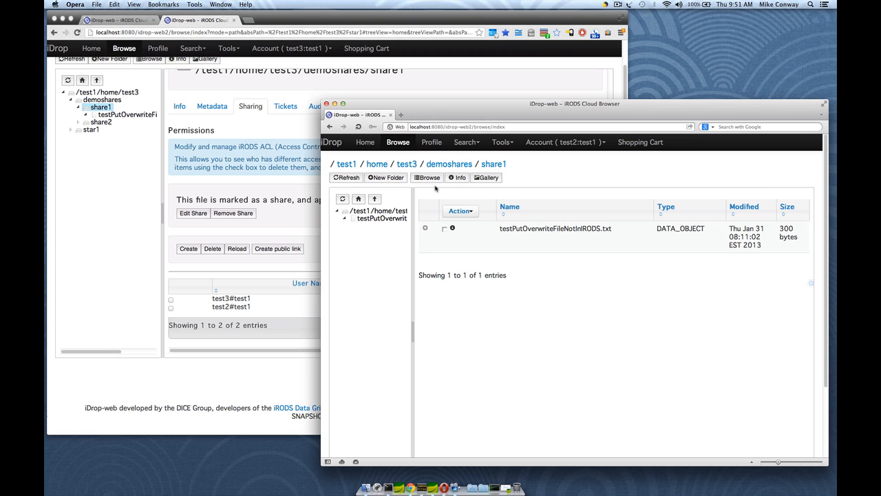
# Switch to Chrome and delete test2's READ permission from the share1 folder.
pyautogui.click(196, 394)
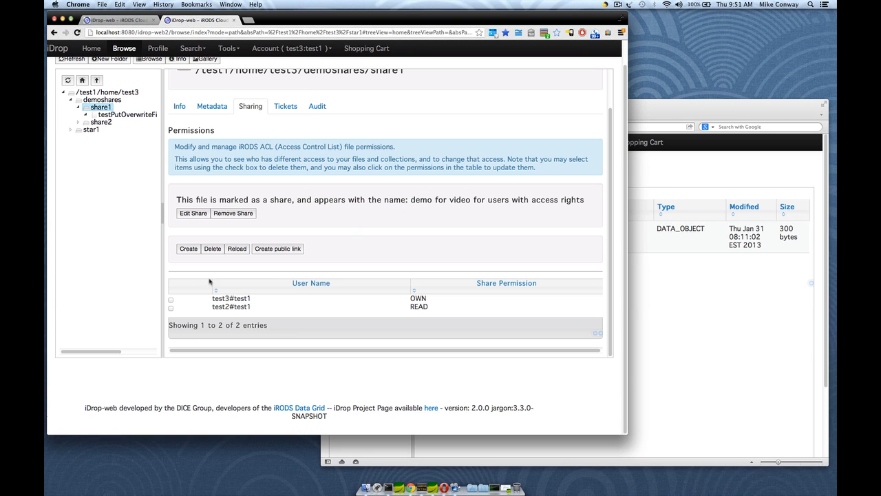
pyautogui.click(172, 308)
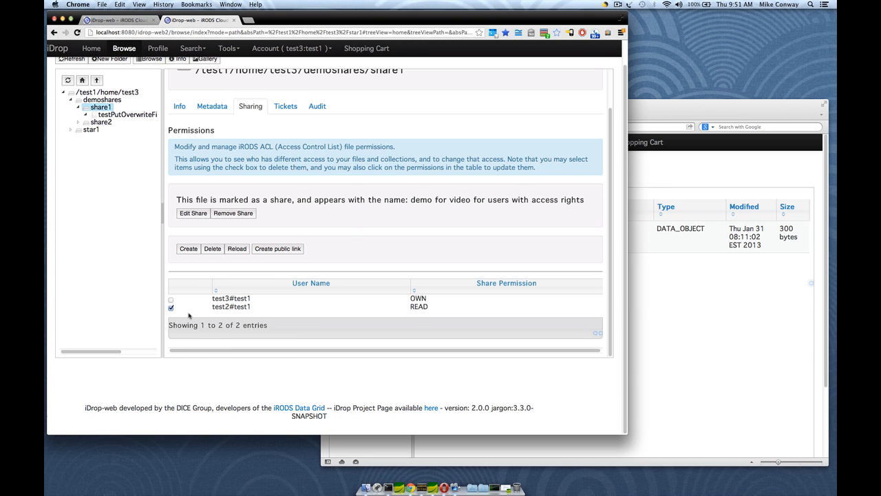
pyautogui.click(208, 248)
pyautogui.click(501, 161)
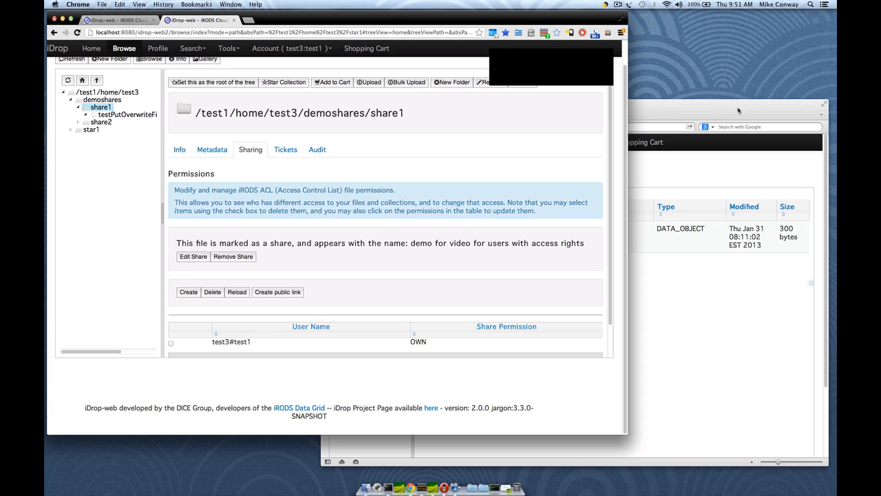
# Check the folders shared with test2 from its home page in Opera, and return to Chrome.
pyautogui.click(734, 318)
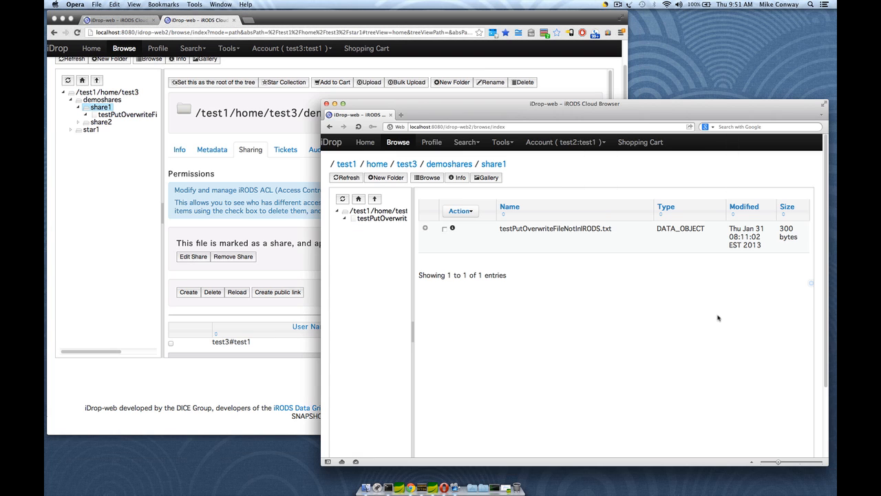
pyautogui.click(362, 149)
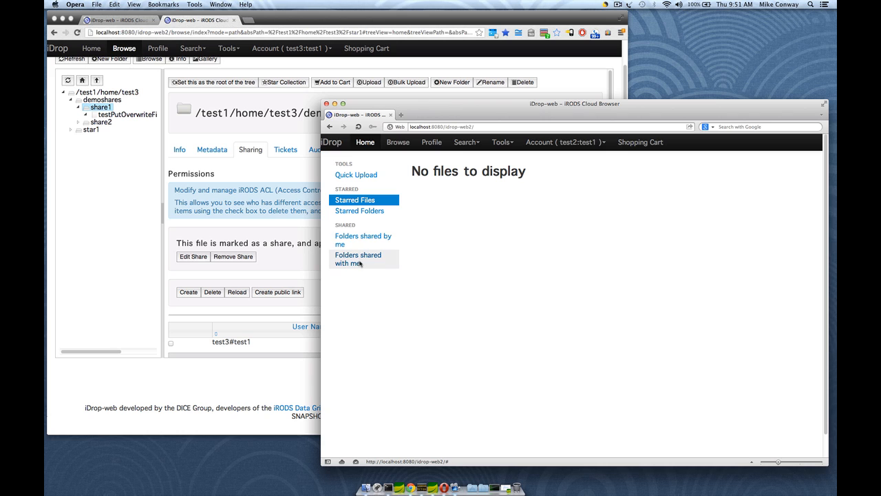
pyautogui.click(355, 264)
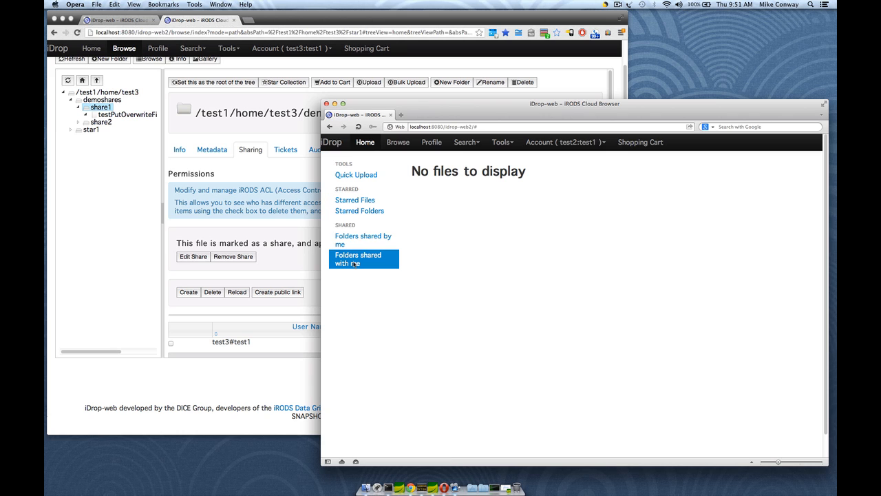
pyautogui.click(246, 390)
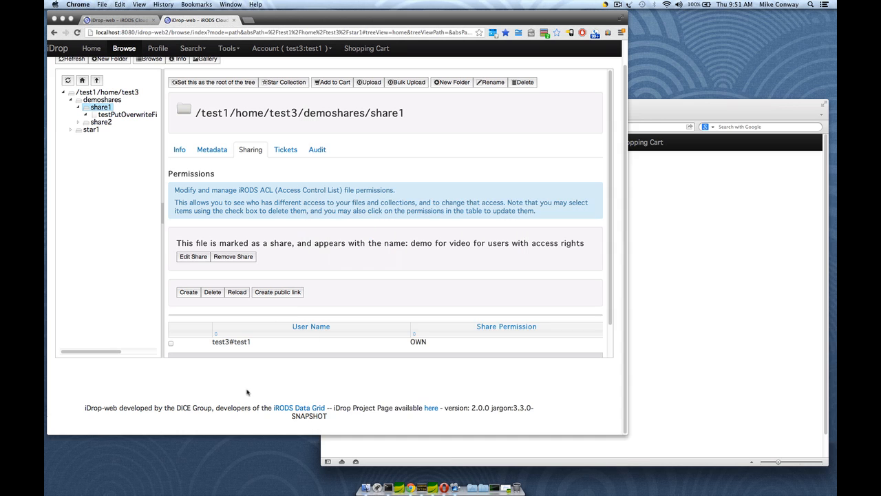